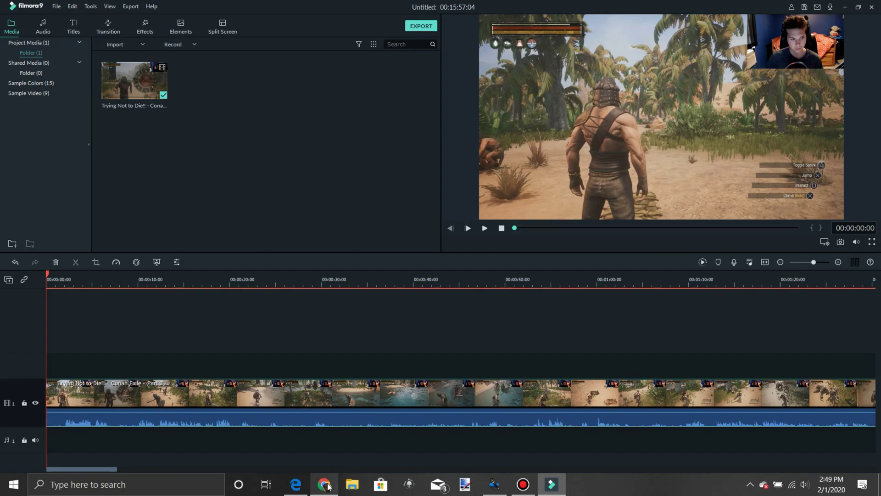
# Bring Chrome forward and play the Conan Exile Part 2 upload full screen
pyautogui.moveTo(327, 488)
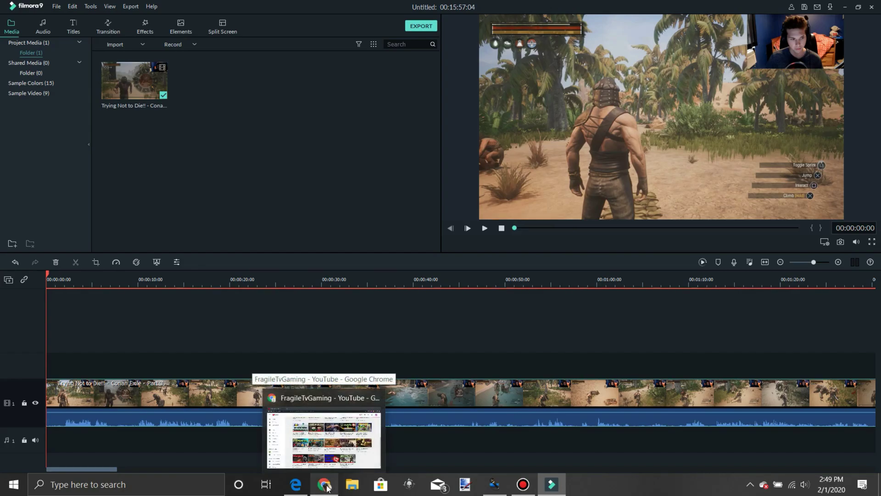
pyautogui.click(323, 439)
pyautogui.scroll(4, 749, 184)
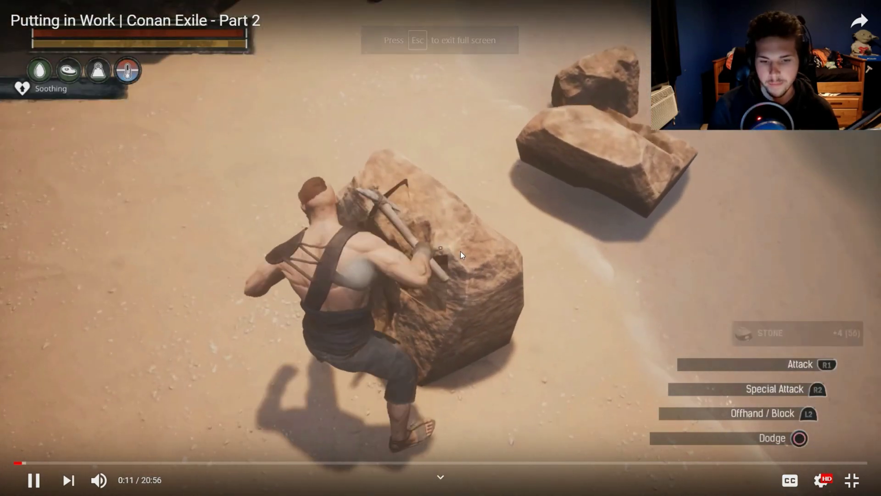
# Pause at 0:12 and check Stats for nerds: 2560x1440 at 60 fps, vp09 codec
pyautogui.click(460, 251)
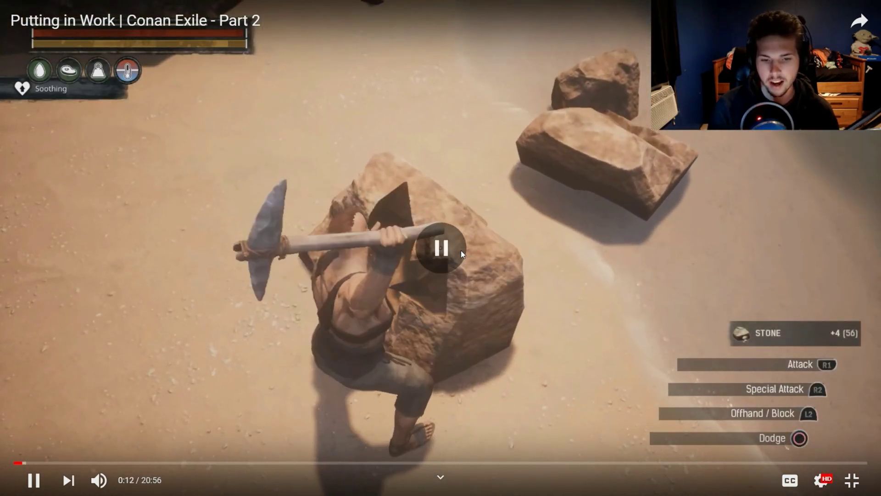
pyautogui.rightClick(461, 250)
pyautogui.click(528, 434)
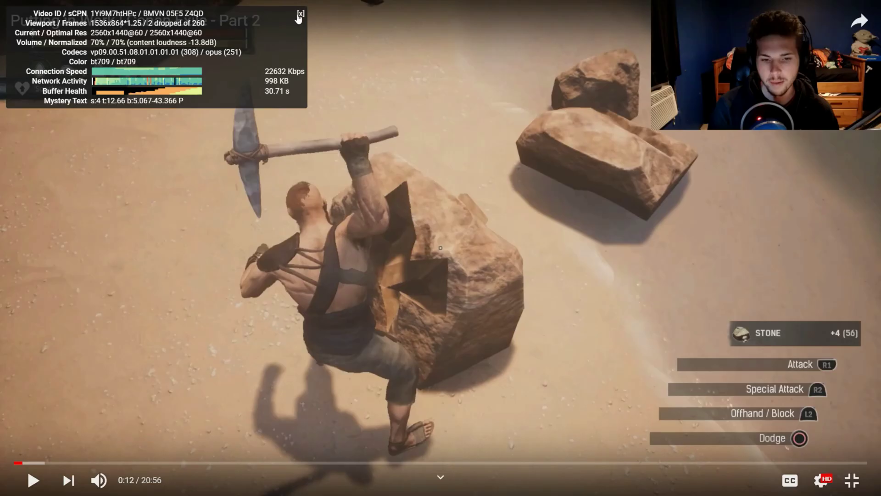
pyautogui.click(300, 14)
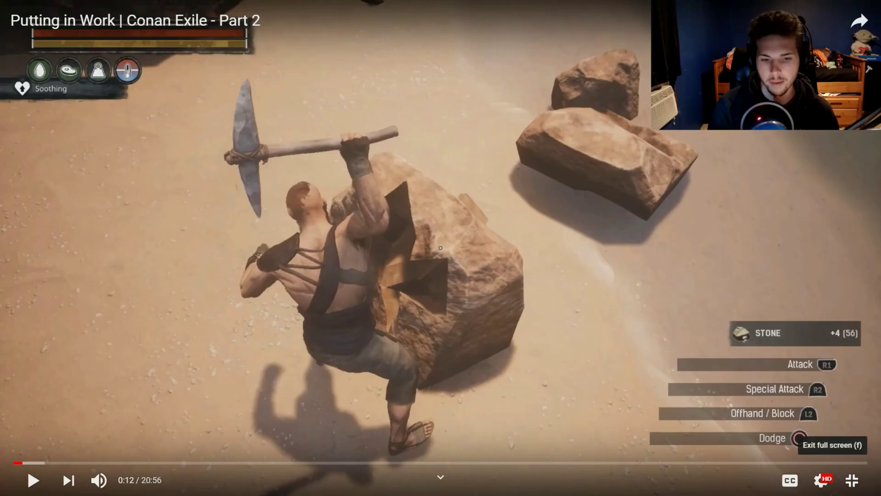
# Go back to the channel and play the Fortnite Battle Royale upload full screen
pyautogui.click(852, 480)
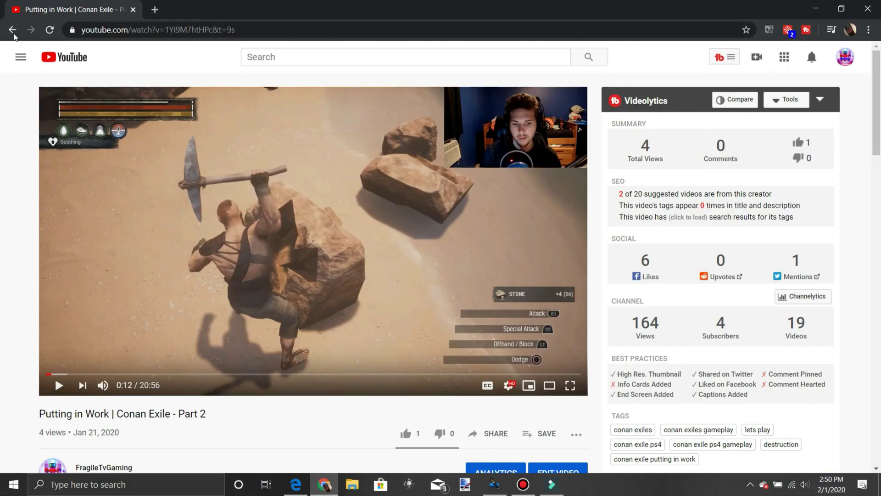
pyautogui.click(11, 31)
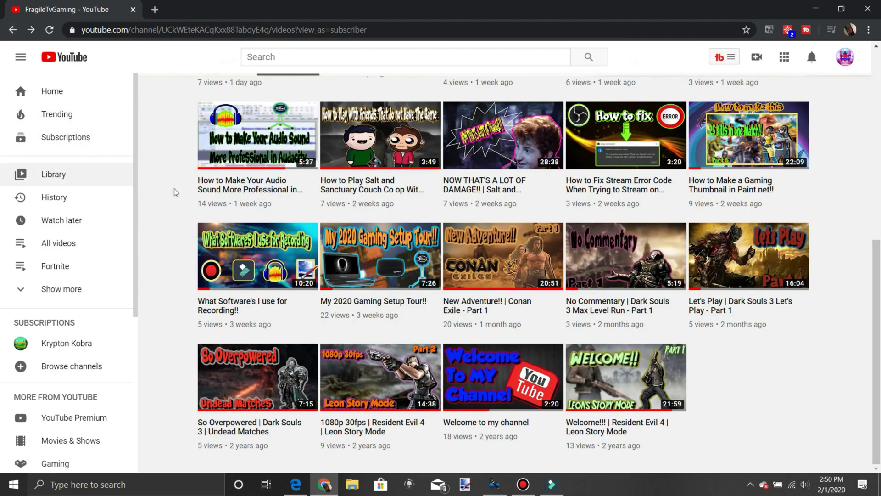
pyautogui.scroll(5, 270, 166)
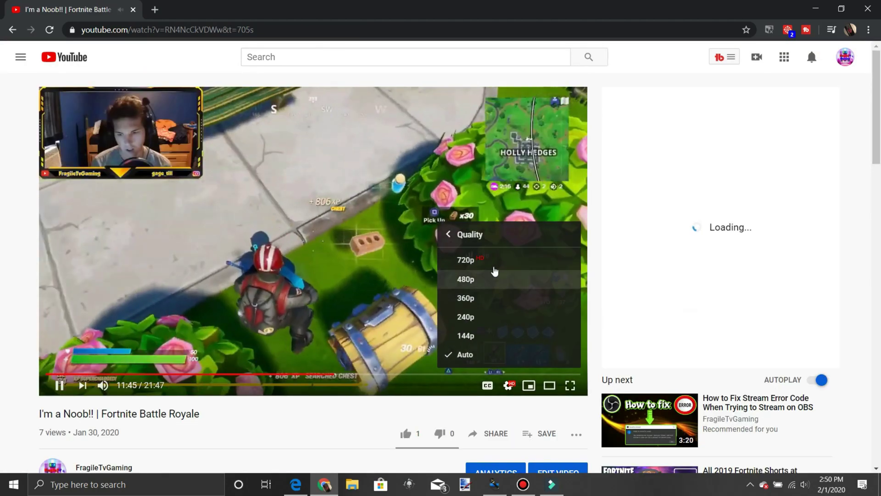
pyautogui.click(513, 354)
pyautogui.click(570, 385)
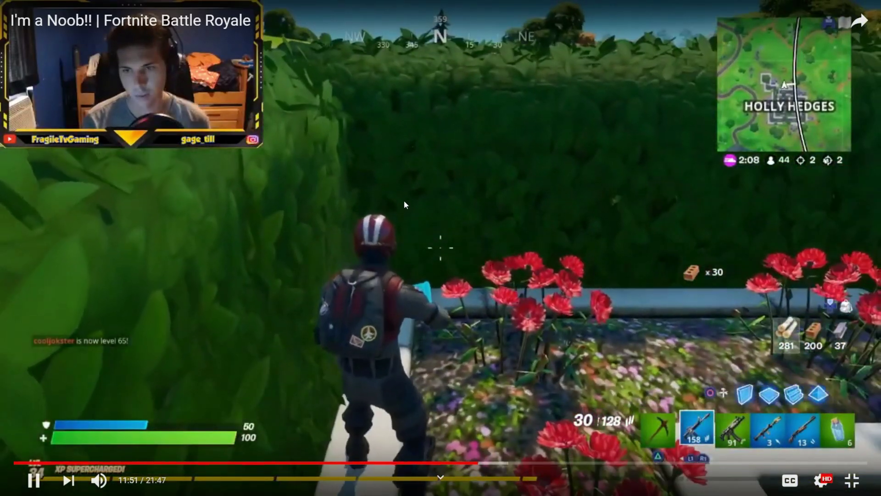
# Pause the Fortnite video and read its stats: 1280x720 at 30 fps, avc1 codec
pyautogui.click(398, 211)
pyautogui.rightClick(385, 237)
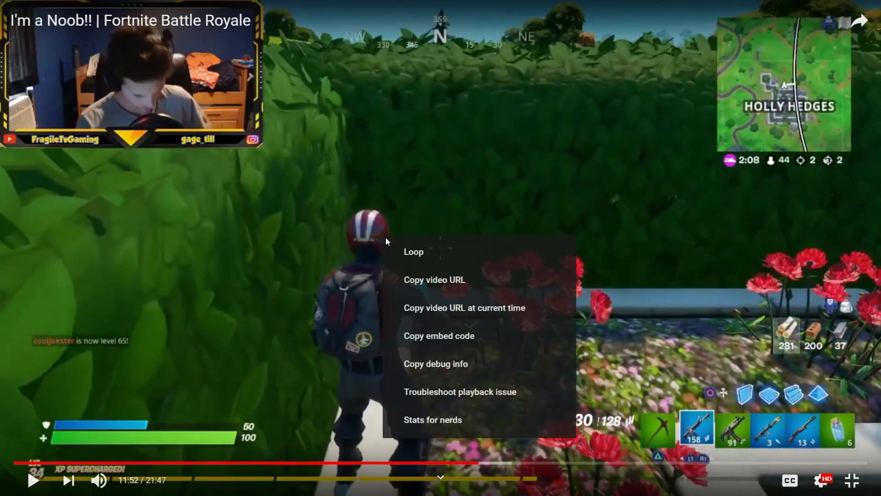
pyautogui.click(433, 420)
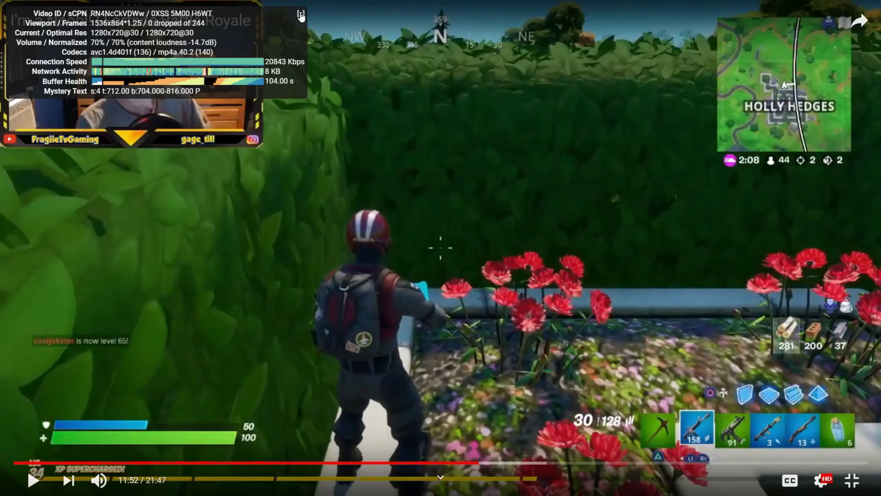
pyautogui.click(848, 39)
# Open Filmora9's MP4 export settings (H.264, 1920x1080, 25 fps) and the Resolution list
pyautogui.click(852, 479)
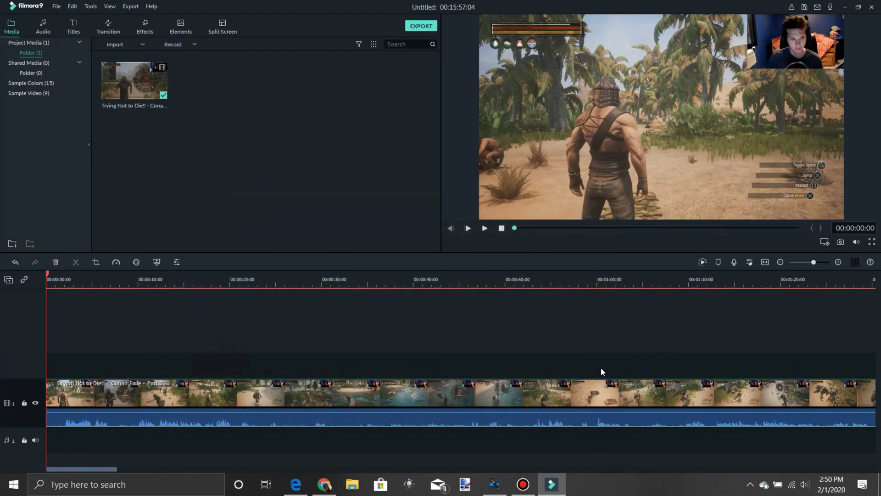
pyautogui.click(417, 27)
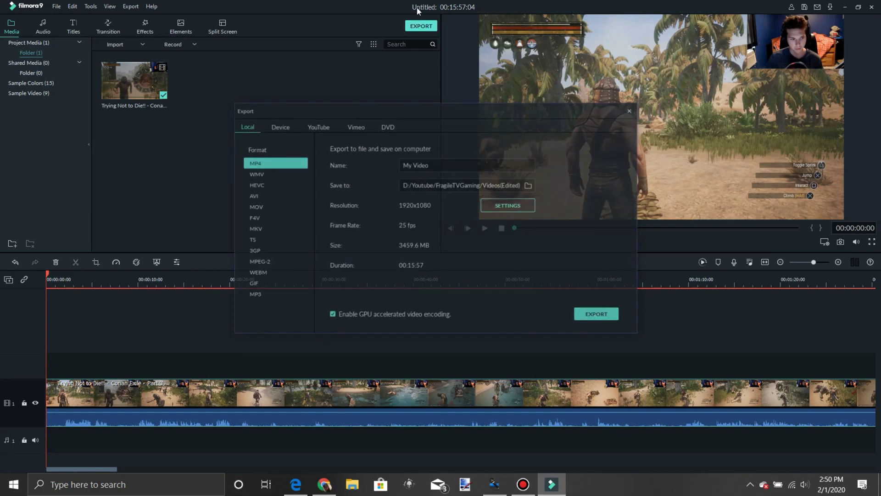
pyautogui.click(514, 207)
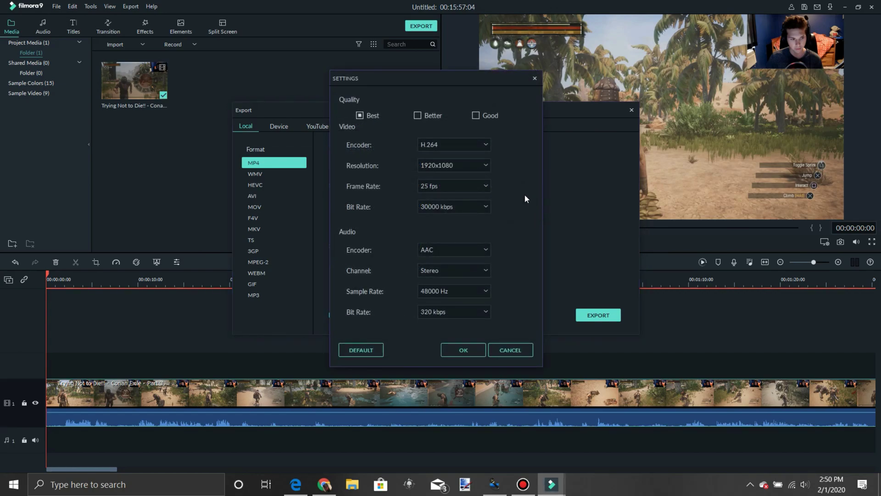
pyautogui.click(468, 167)
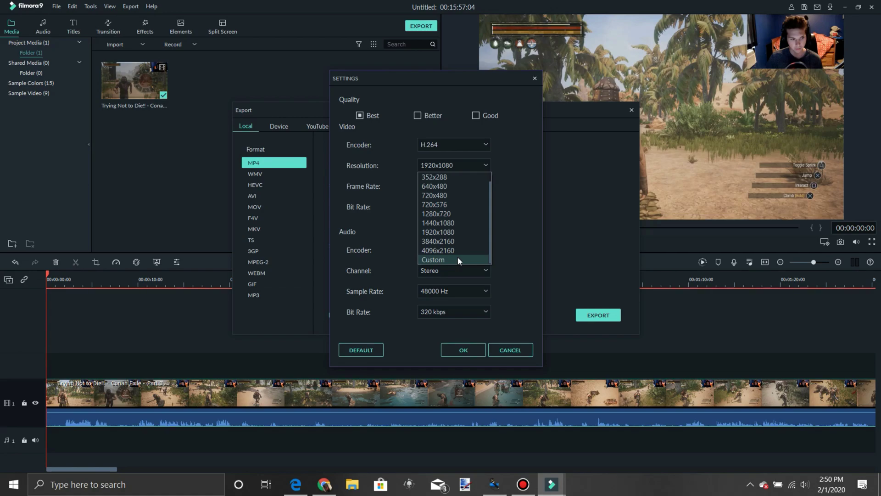
# Set a custom export resolution of 2560 width by 1440 height
pyautogui.click(458, 260)
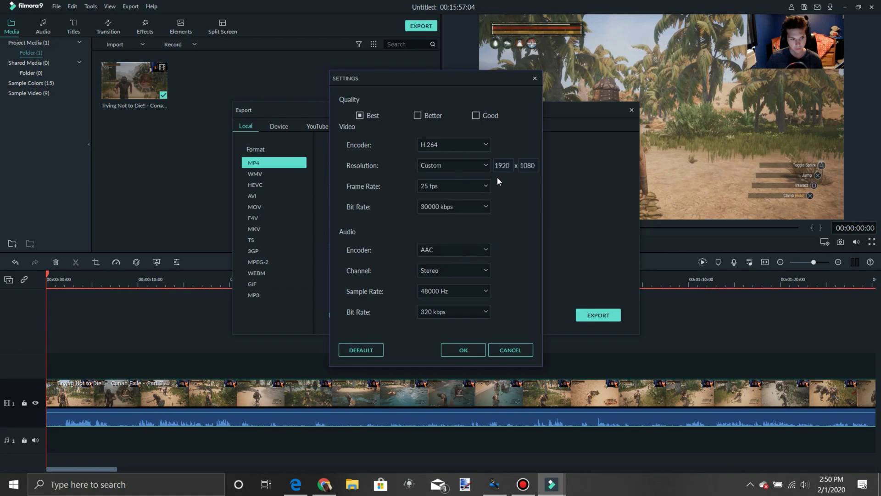
pyautogui.doubleClick(502, 165)
pyautogui.write('255')
pyautogui.write('0')
pyautogui.doubleClick(528, 166)
pyautogui.write('1440')
# Set the frame rate to 60 fps and keep the bit rate at 30000 kbps
pyautogui.click(473, 189)
pyautogui.click(445, 270)
pyautogui.click(477, 207)
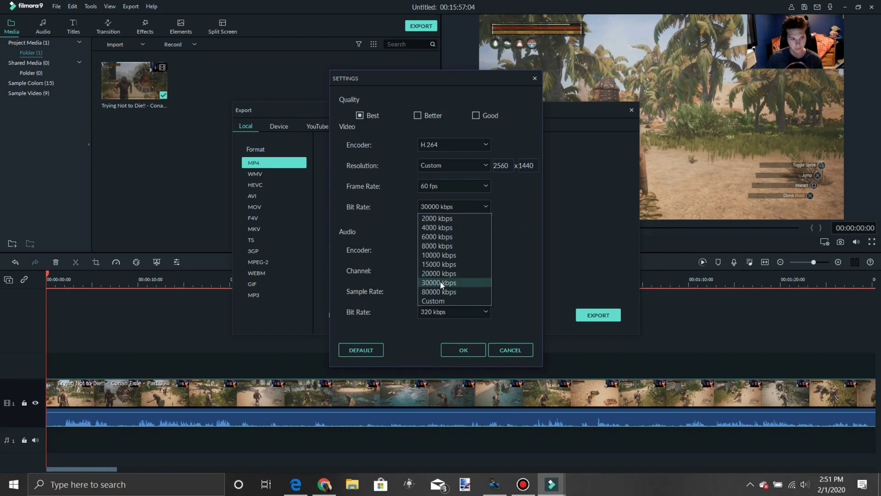
pyautogui.click(451, 208)
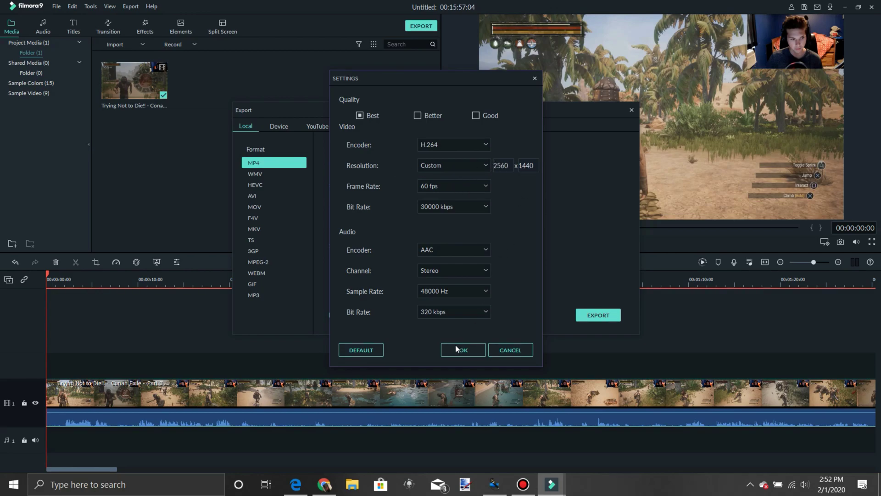
# Confirm the 2560x1440, 60 fps settings and close the Export window without exporting
pyautogui.click(469, 344)
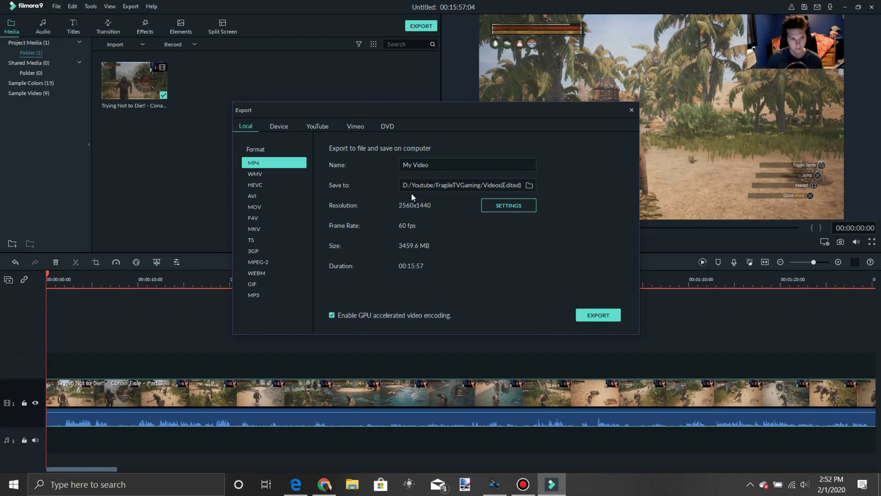
pyautogui.click(633, 110)
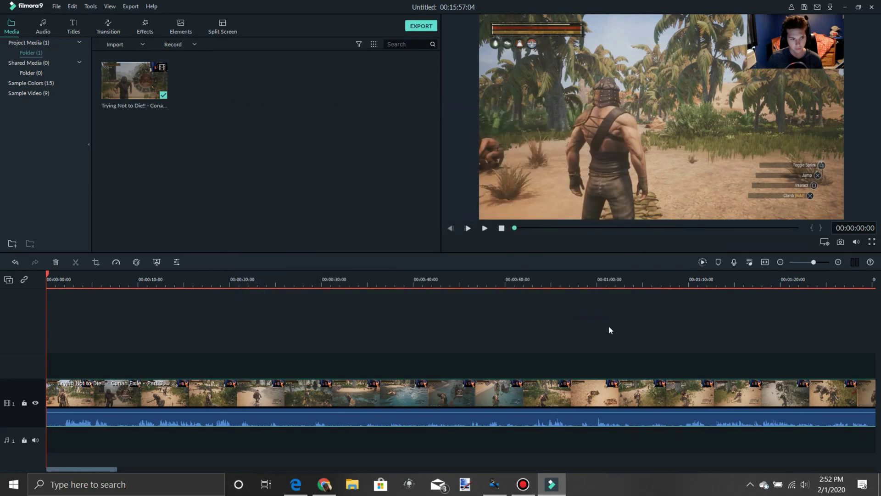
# Briefly play 'Putting in Work | Conan Exile - Part 2' full screen, then return to the channel videos
pyautogui.click(324, 484)
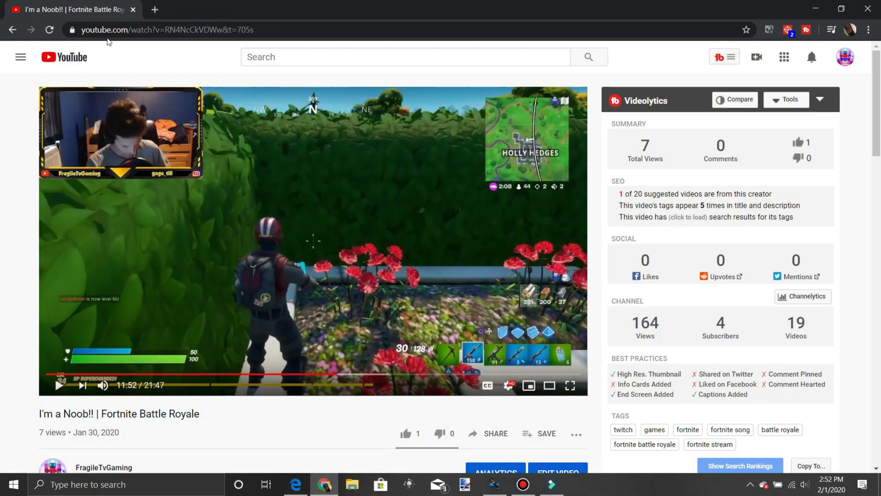
pyautogui.click(12, 29)
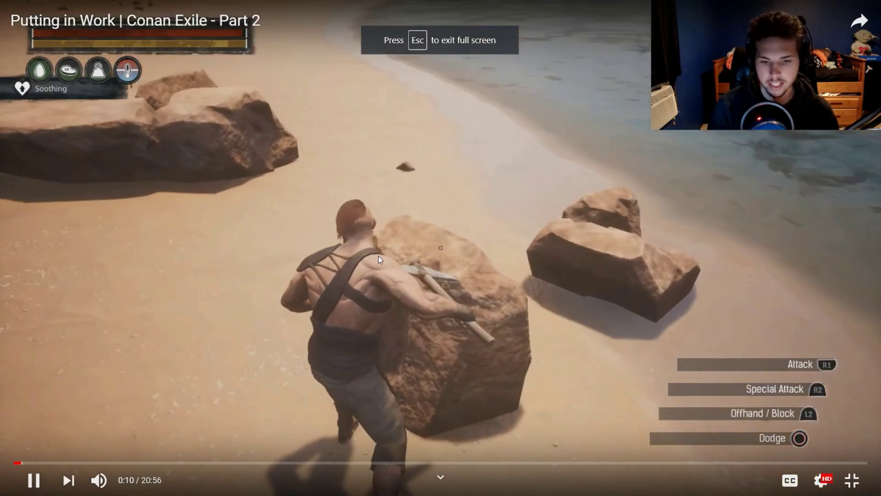
pyautogui.click(455, 235)
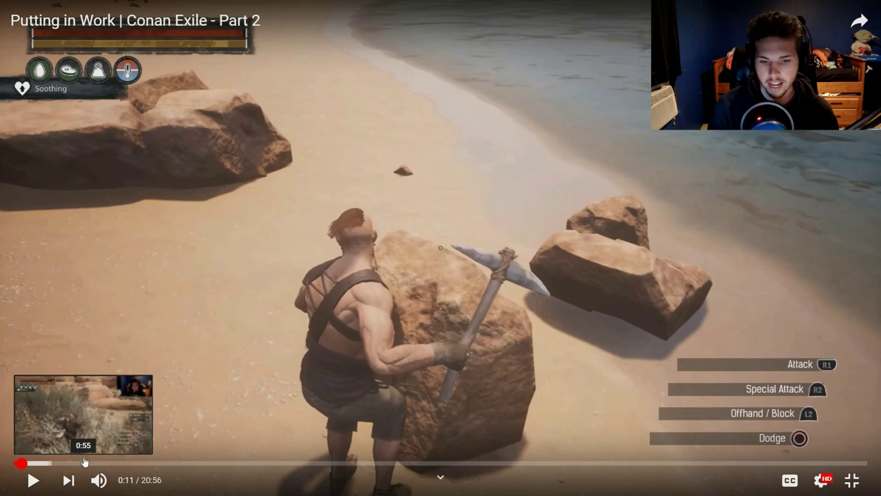
pyautogui.click(457, 185)
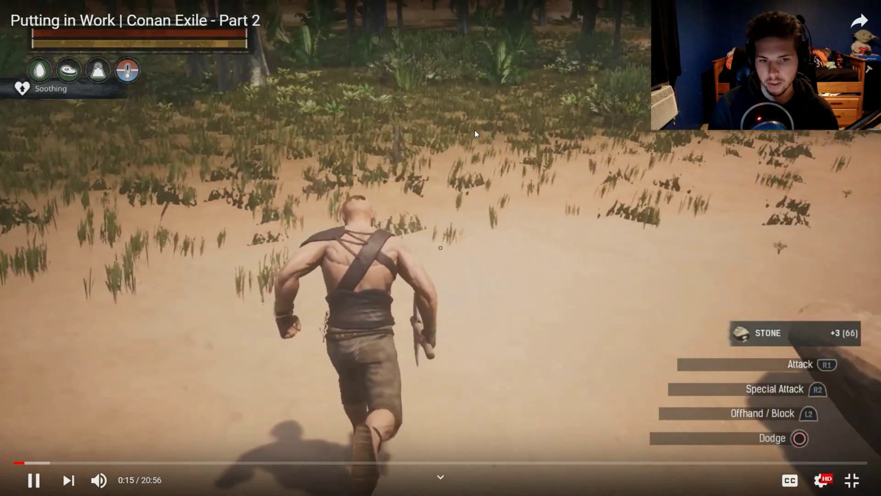
pyautogui.click(465, 229)
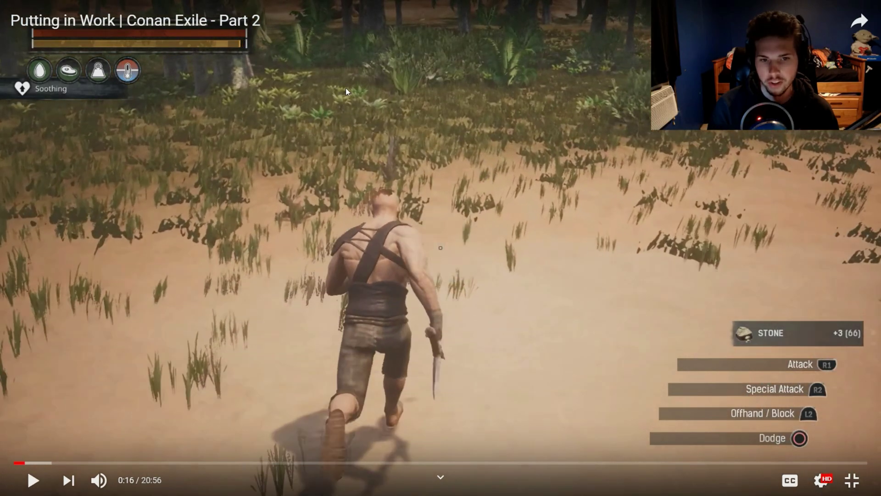
pyautogui.click(856, 486)
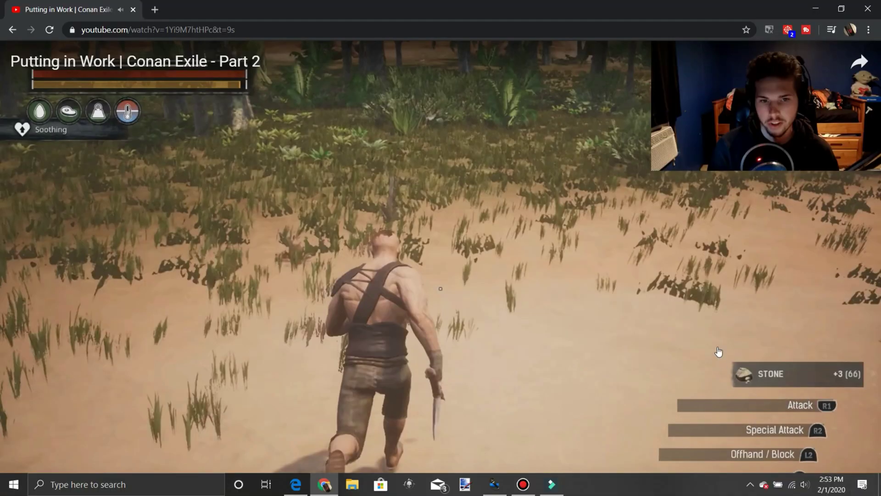
pyautogui.click(12, 29)
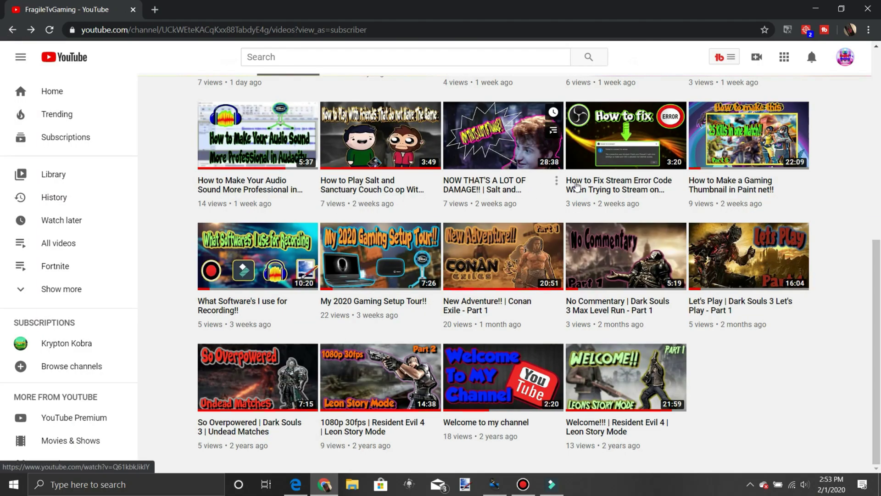
# Scroll the channel's Videos tab and start 'Destroying the Queen!! | Salt and Sanctuary - Part 2' in the miniplayer
pyautogui.scroll(2, 619, 214)
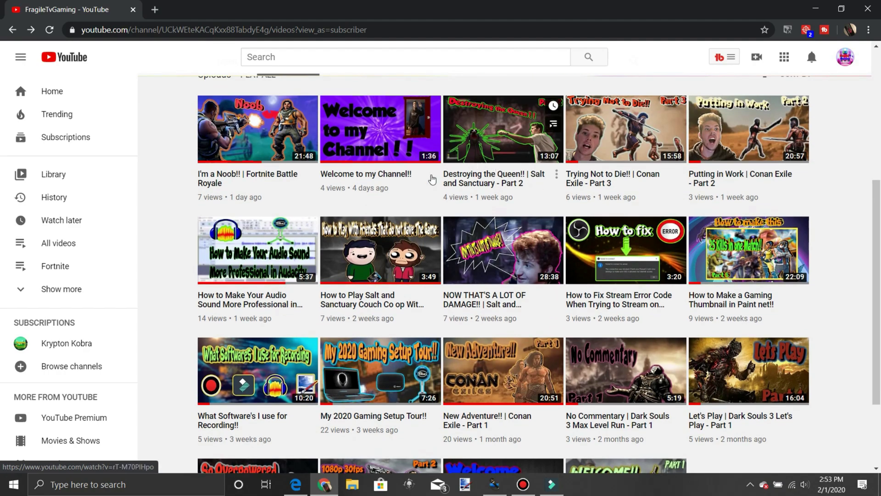
pyautogui.scroll(-2, 257, 266)
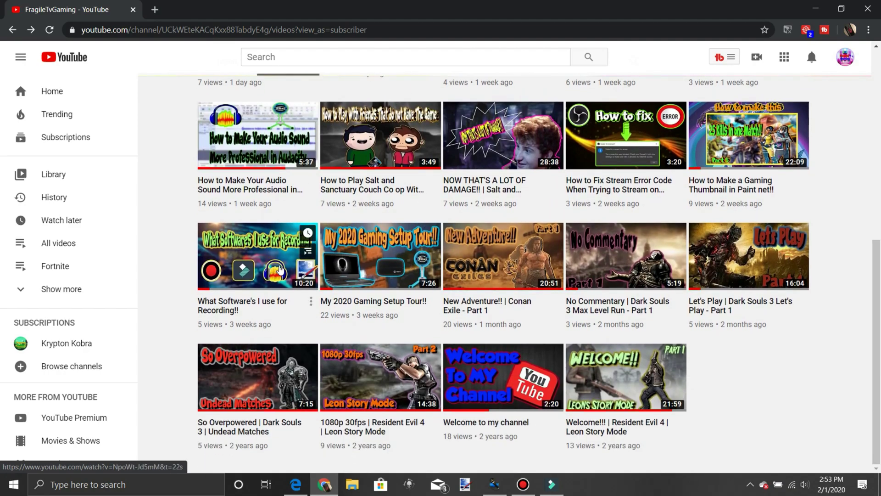
pyautogui.scroll(6, 429, 300)
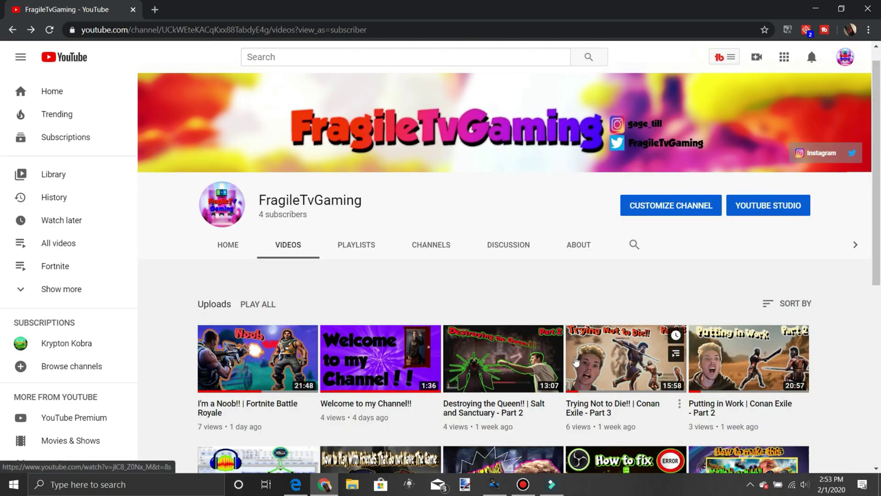
pyautogui.scroll(-3, 551, 312)
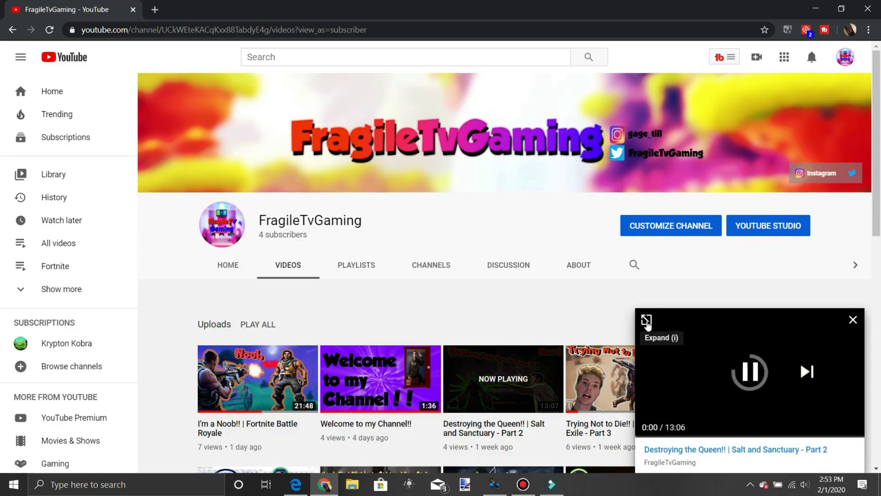
# Watch Destroying the Queen!! full screen at 1440p60, pausing at 0:08
pyautogui.click(647, 319)
pyautogui.click(509, 387)
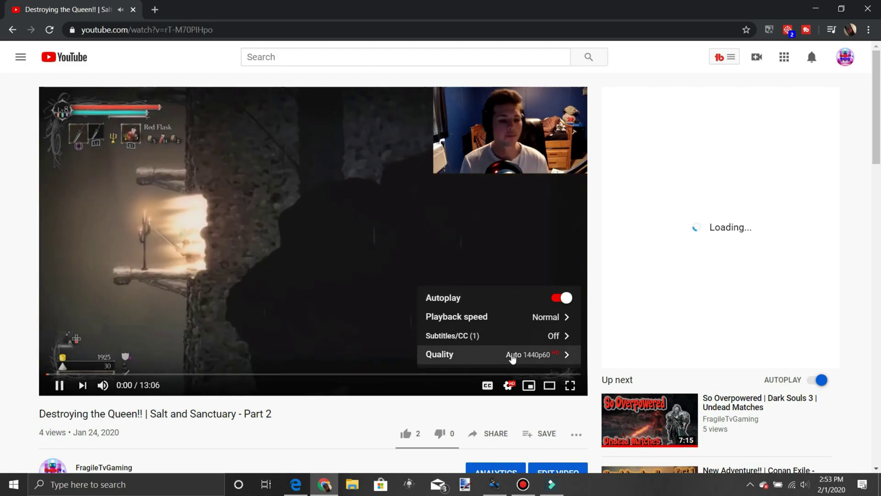
pyautogui.click(505, 354)
pyautogui.click(506, 222)
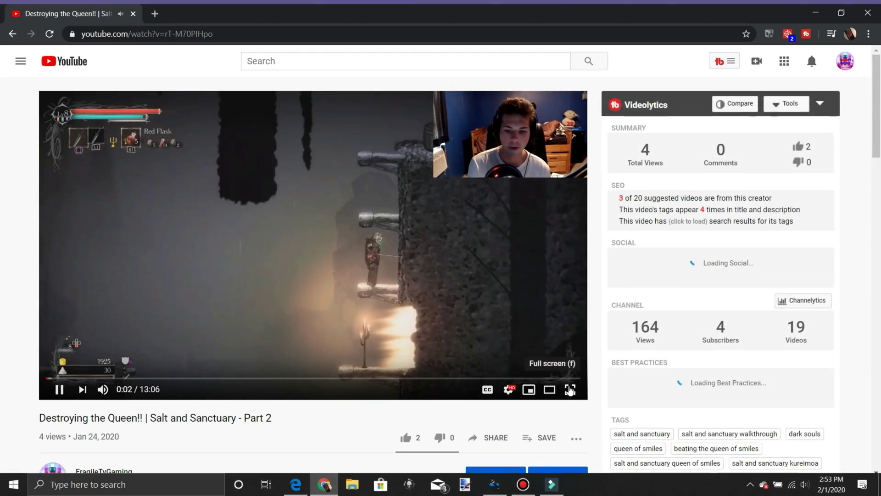
pyautogui.click(570, 385)
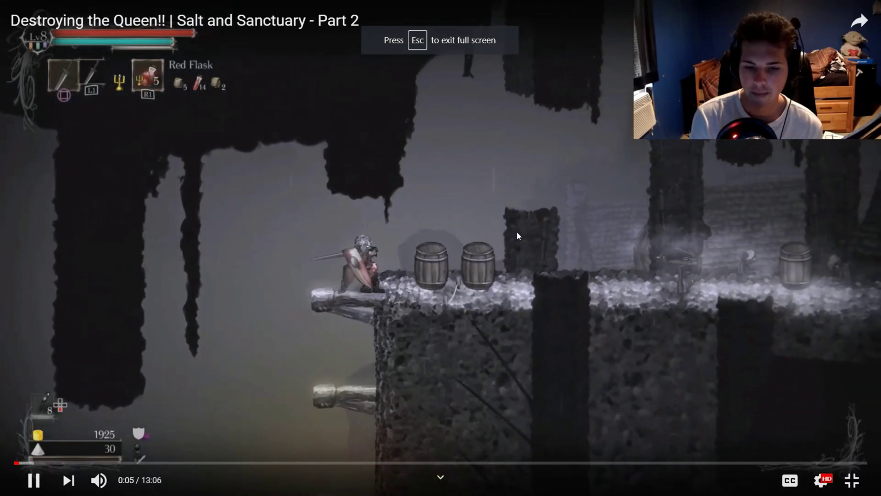
pyautogui.click(489, 236)
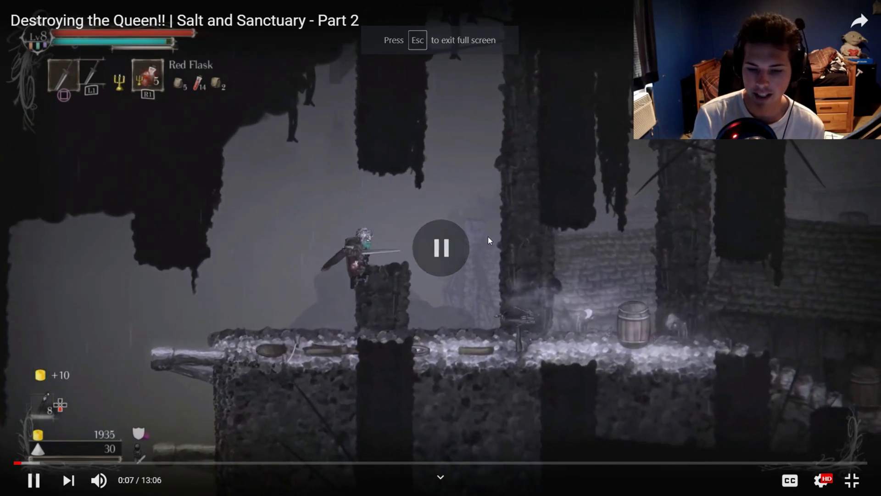
pyautogui.click(459, 246)
pyautogui.click(444, 263)
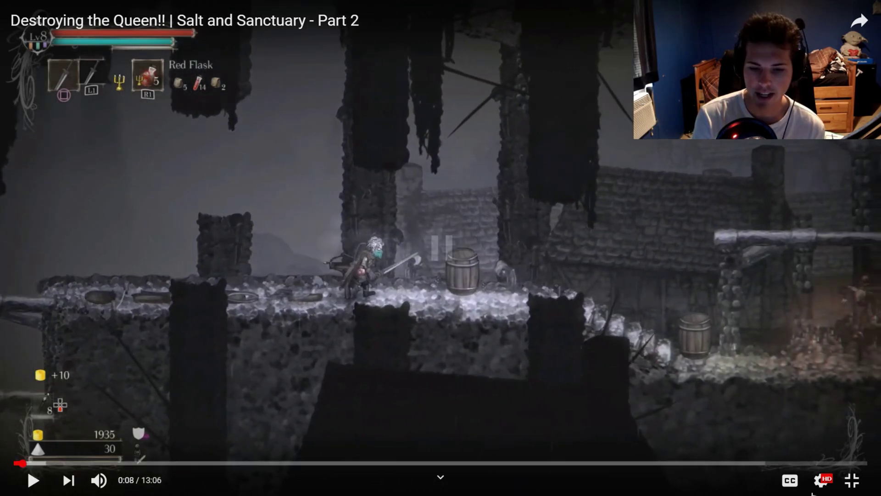
# Exit full screen and check Stats for nerds: 2560x1440@60 with vp09 codec
pyautogui.click(852, 480)
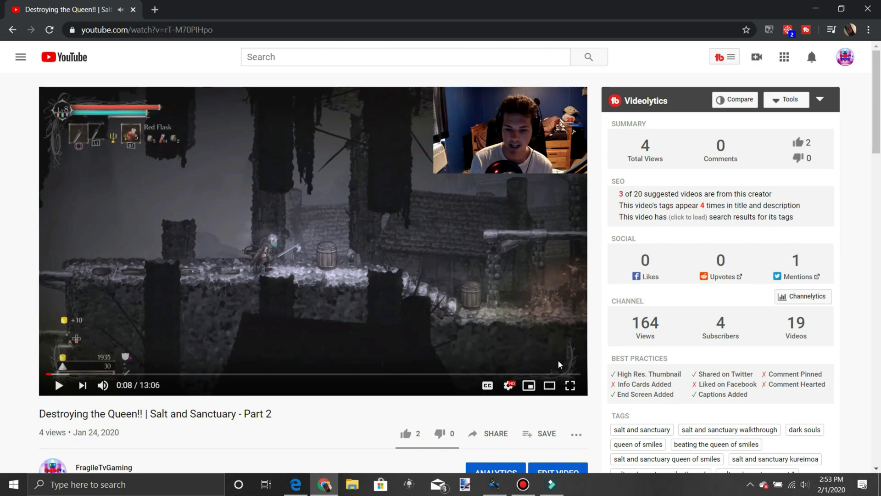
pyautogui.rightClick(428, 298)
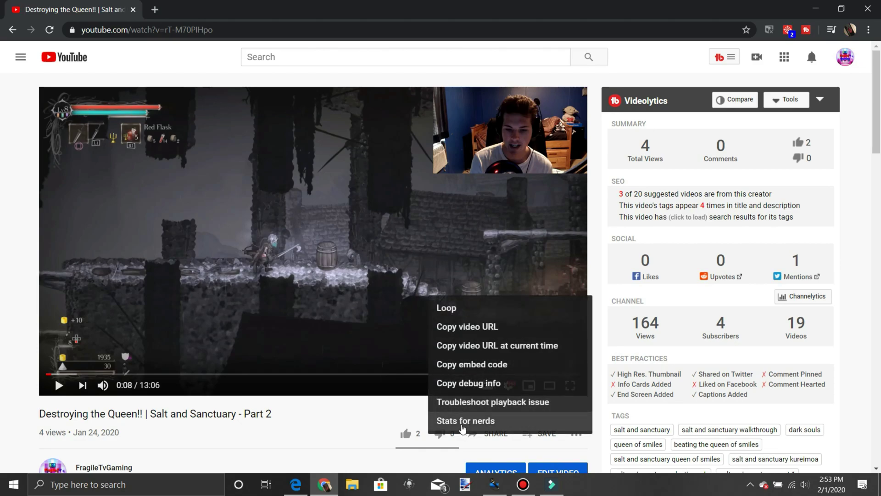
pyautogui.click(463, 428)
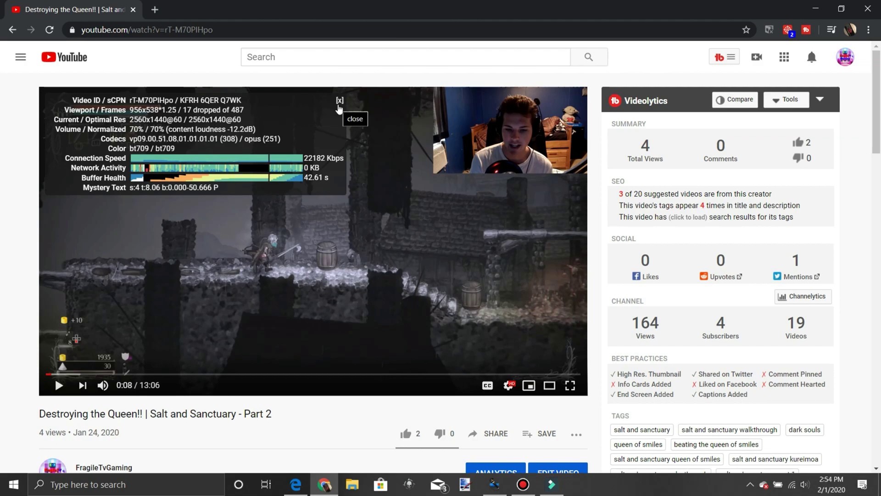
pyautogui.click(340, 103)
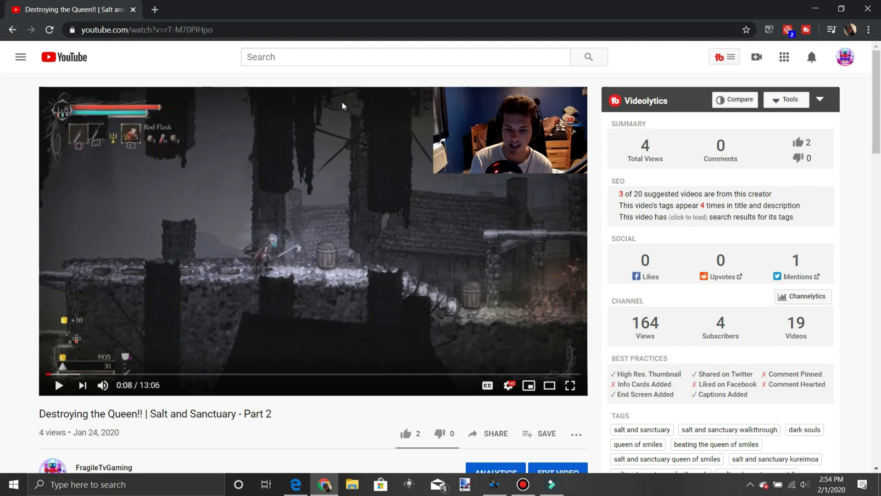